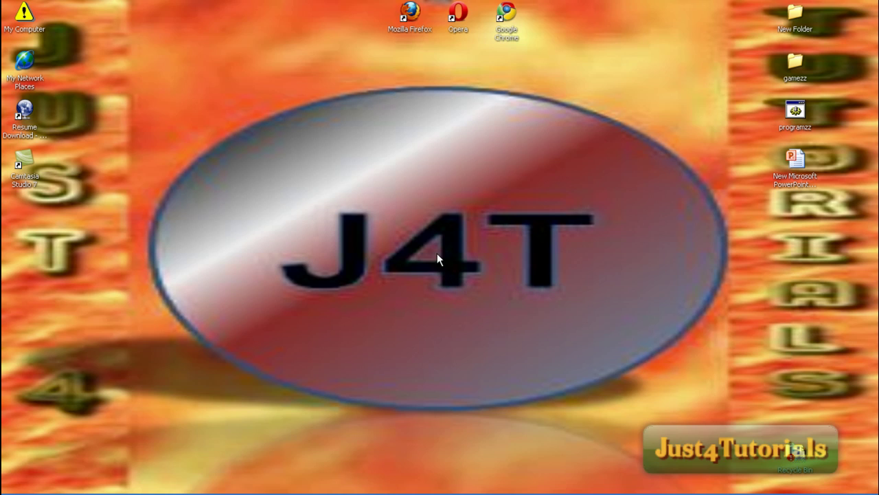
Launch Chrome, load google.com and search Google for 'download utorrent'
{"action": "double_click", "coordinate": [509, 14]}
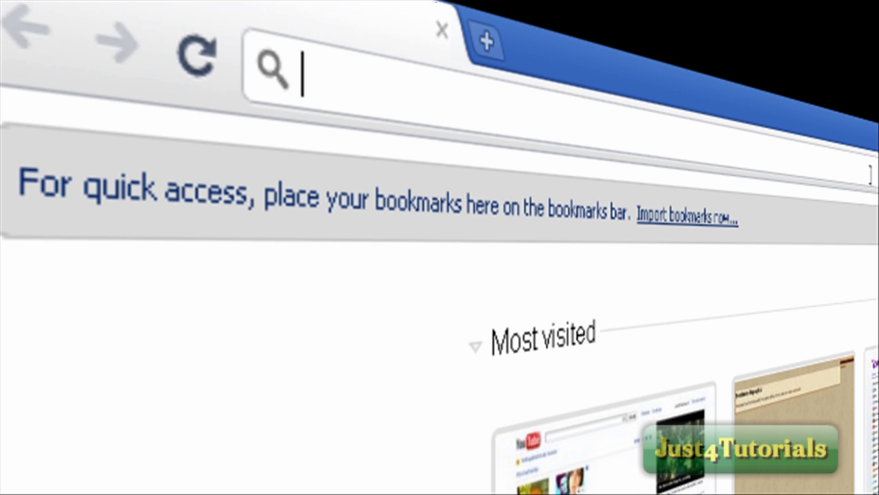
{"action": "type", "text": "google.com"}
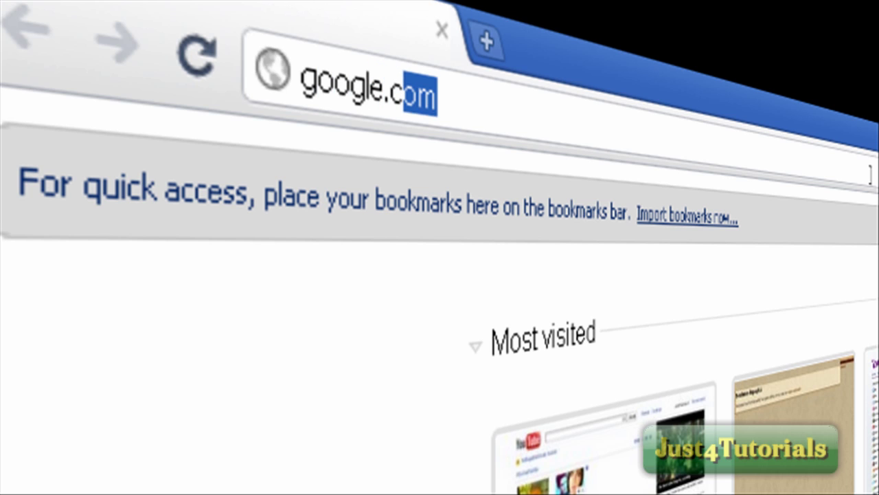
{"action": "key", "text": "Return"}
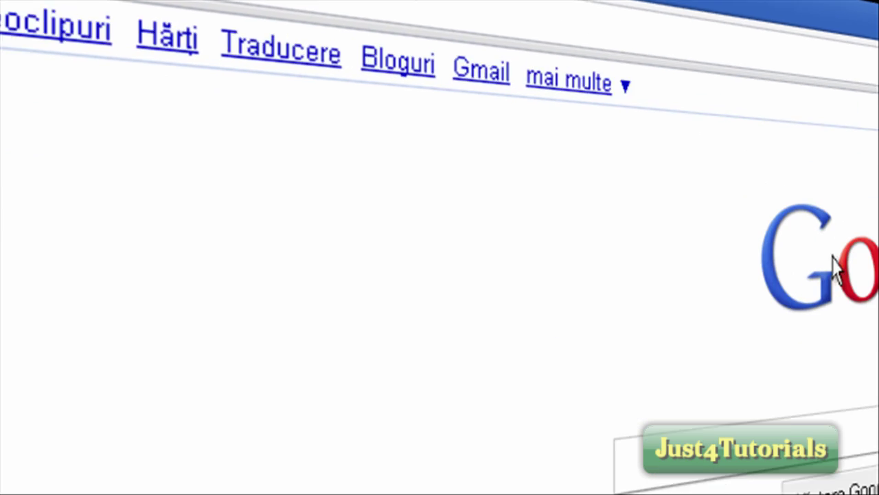
{"action": "left_click", "coordinate": [303, 201]}
{"action": "type", "text": "down"}
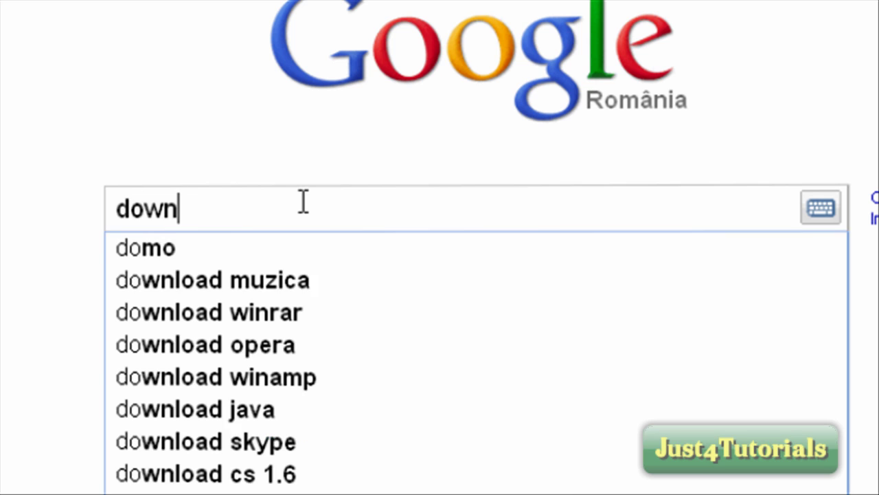
{"action": "type", "text": "load "}
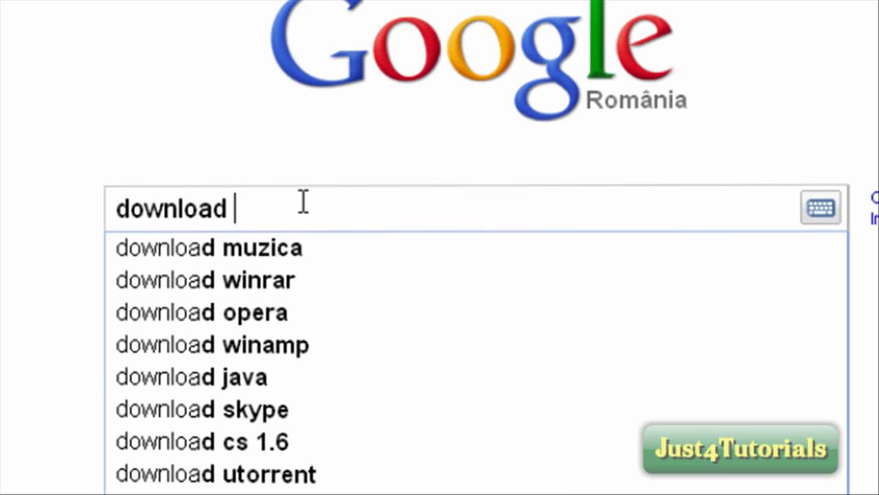
{"action": "type", "text": "utorrent"}
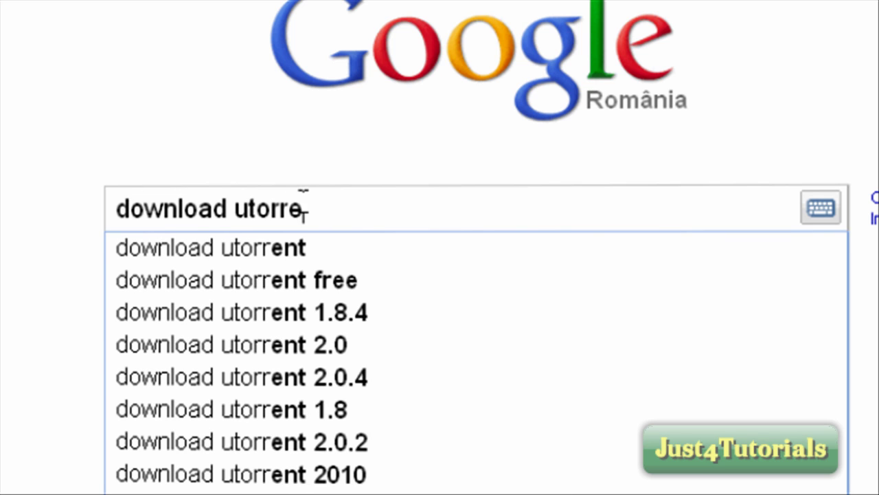
{"action": "key", "text": "Return"}
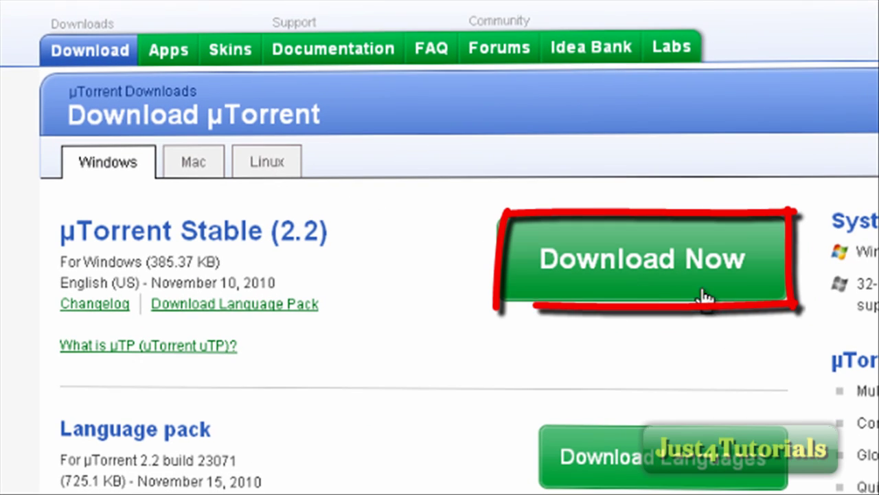
Save the µTorrent Stable 2.2 installer utorrent.exe and cancel its Security Warning
{"action": "left_click", "coordinate": [656, 259]}
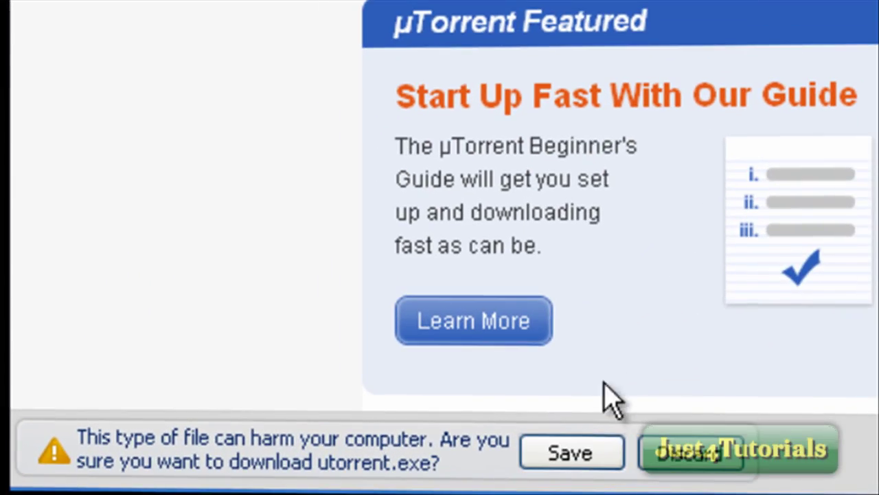
{"action": "left_click", "coordinate": [581, 455]}
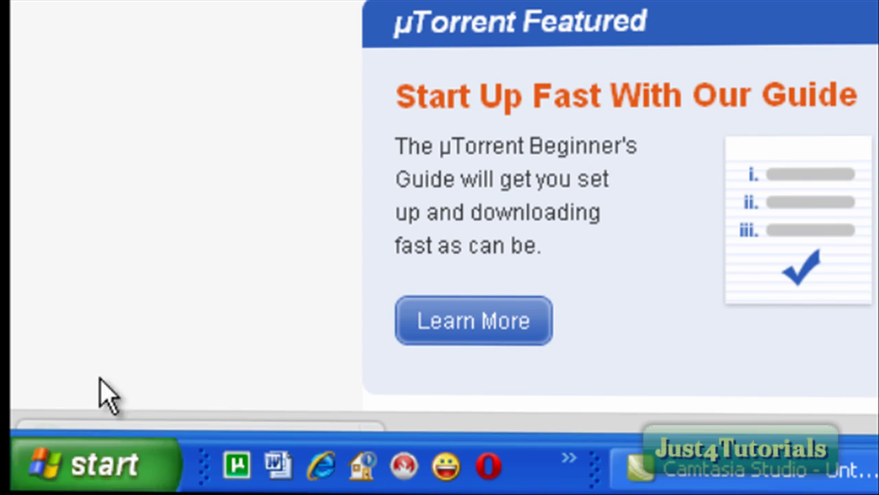
{"action": "left_click", "coordinate": [92, 455]}
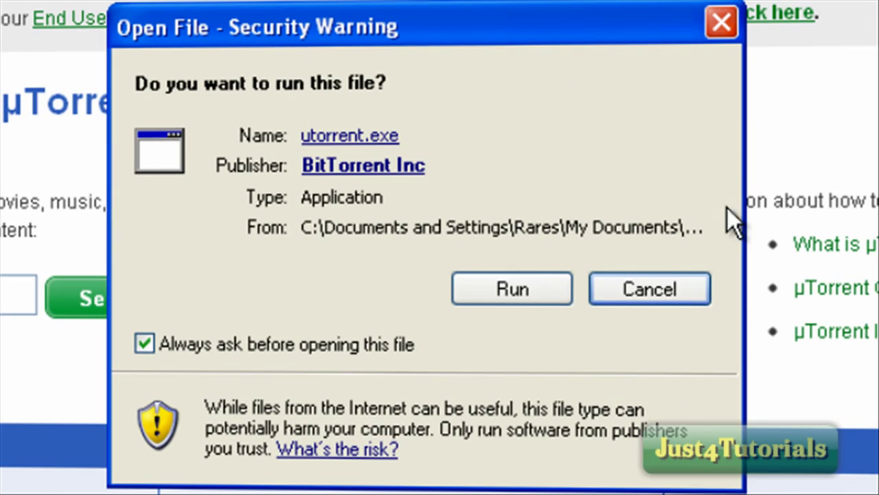
{"action": "left_click", "coordinate": [628, 288]}
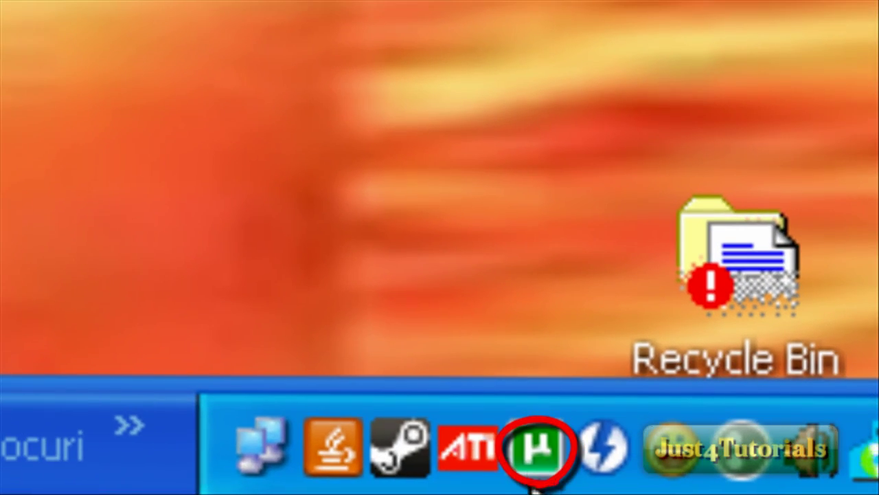
Remove every torrent from the µTorrent list
{"action": "double_click", "coordinate": [539, 446]}
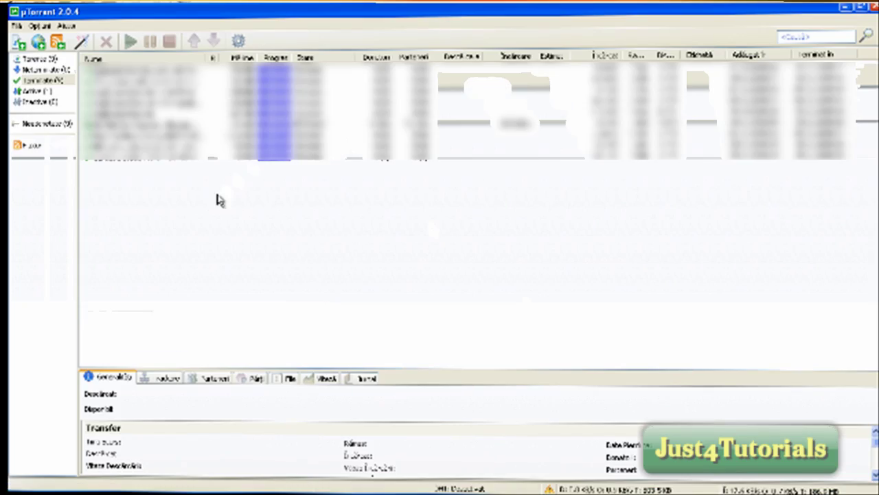
{"action": "left_click", "coordinate": [210, 156]}
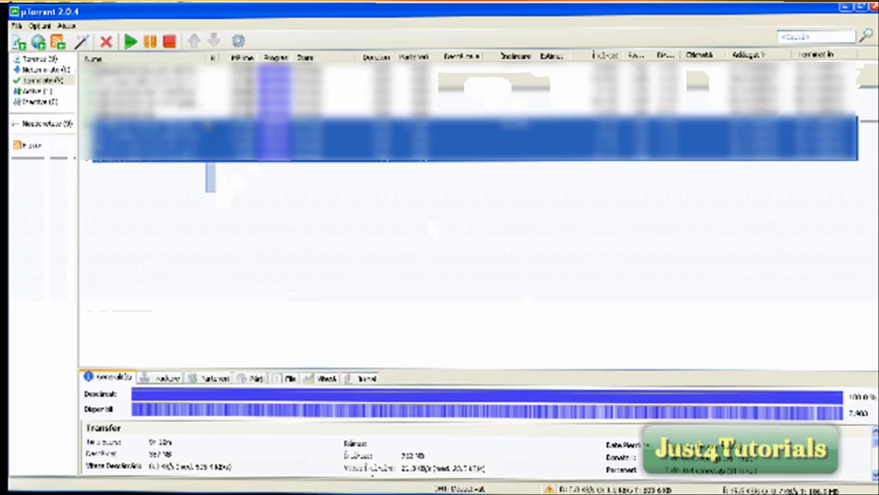
{"action": "key", "text": "ctrl+a"}
{"action": "right_click", "coordinate": [231, 114]}
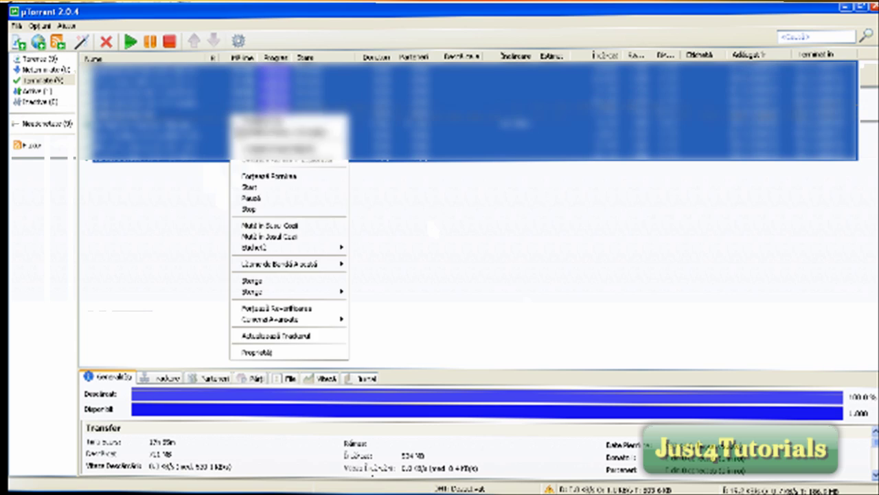
{"action": "left_click", "coordinate": [314, 281]}
{"action": "left_click", "coordinate": [427, 278]}
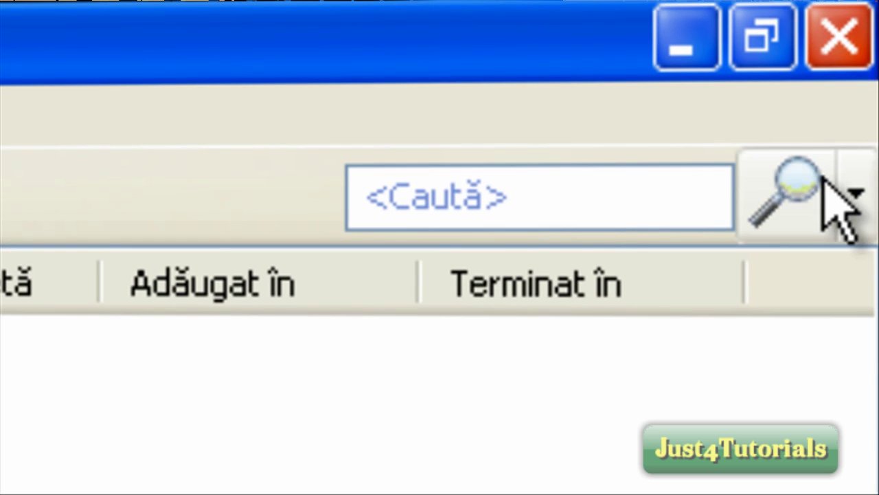
Search for 'skillet' using the BitTorrent search engine
{"action": "left_click", "coordinate": [602, 206]}
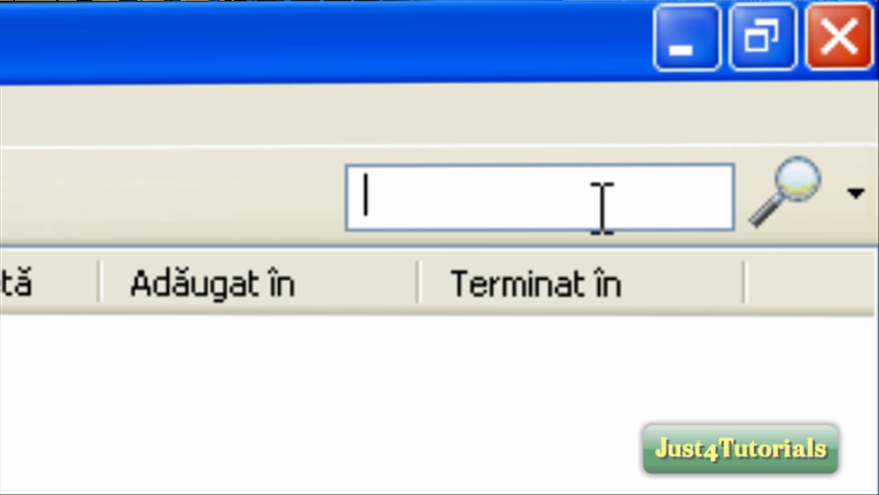
{"action": "type", "text": "skillet"}
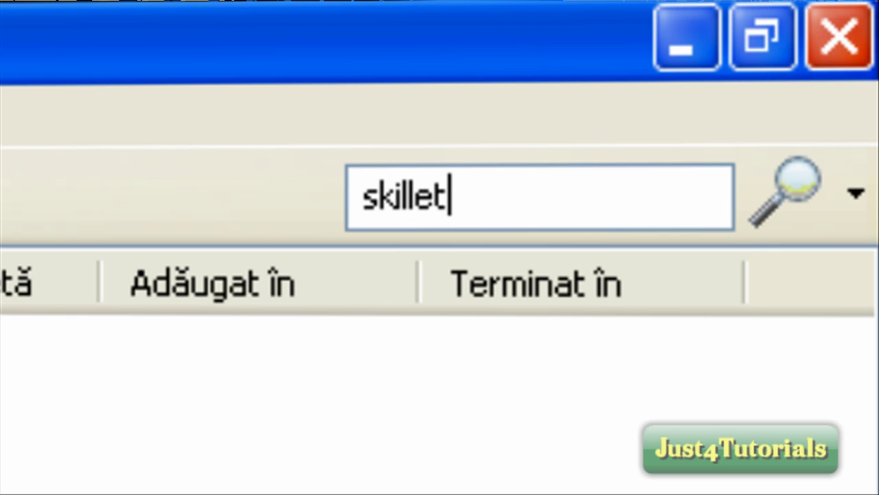
{"action": "left_click", "coordinate": [859, 215]}
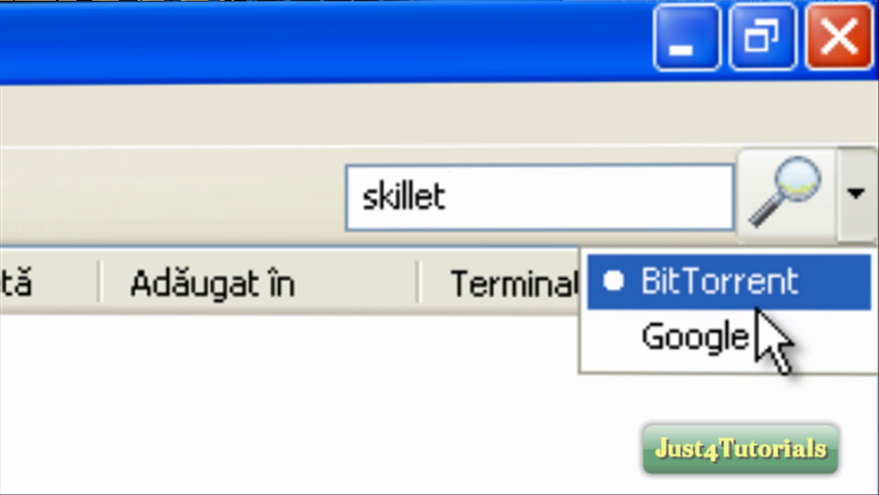
{"action": "left_click", "coordinate": [766, 254]}
{"action": "left_click", "coordinate": [787, 206]}
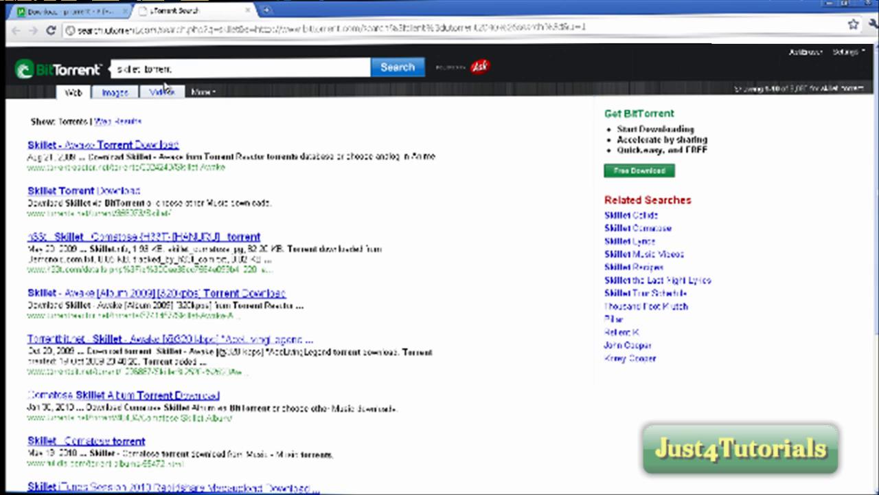
Close the BitTorrent results and open the frequently visited torrent site in a new tab
{"action": "left_click", "coordinate": [248, 11]}
{"action": "left_click", "coordinate": [143, 12]}
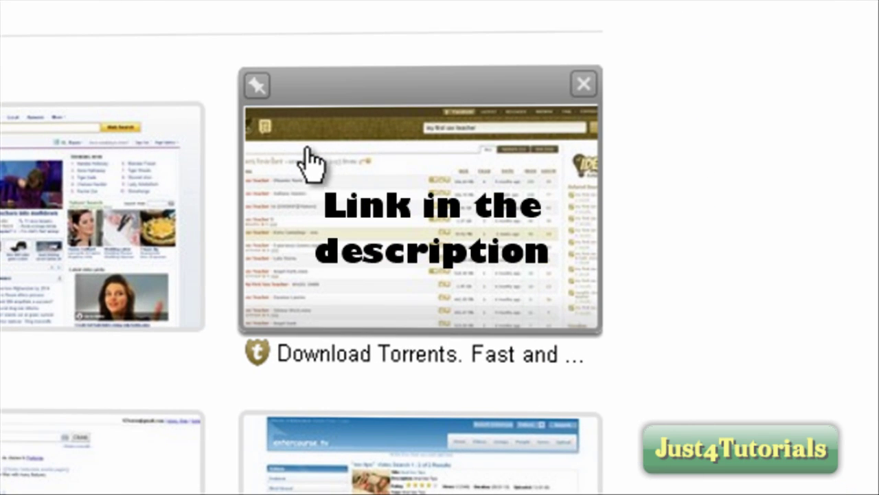
{"action": "left_click", "coordinate": [314, 158]}
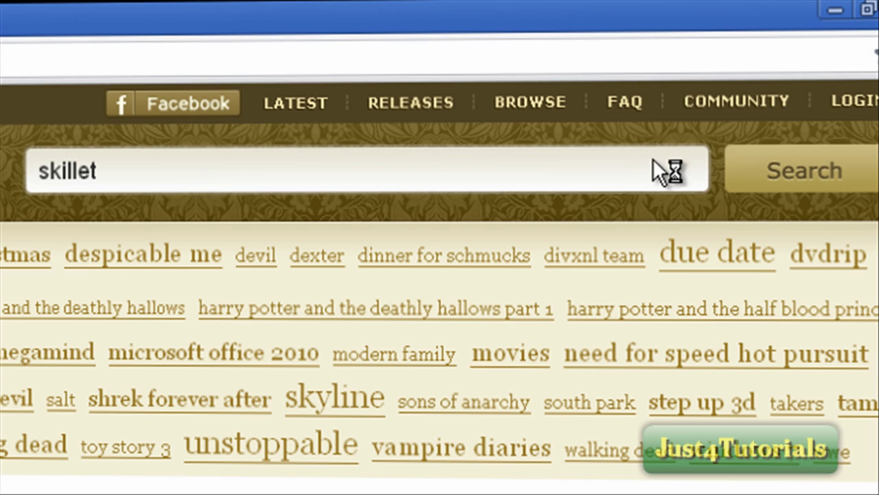
Search the torrent site for 'skillet' and sort the results by leechers
{"action": "left_click", "coordinate": [777, 179]}
{"action": "key", "text": "Return"}
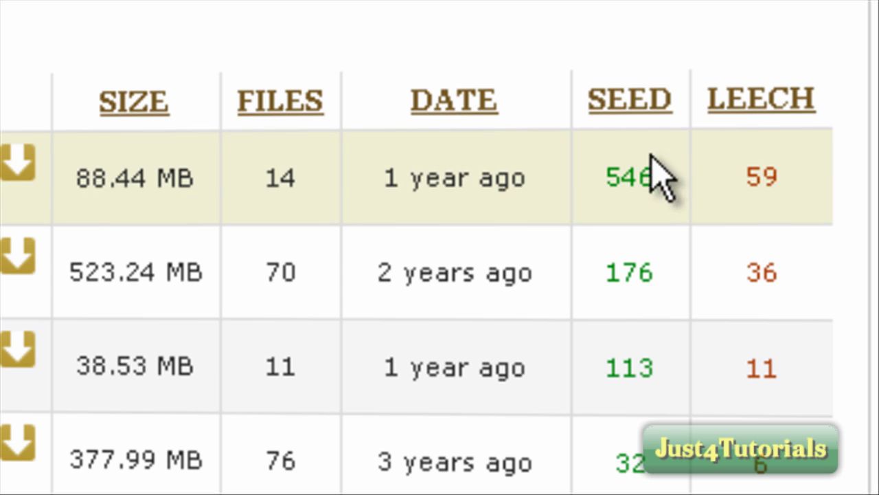
{"action": "left_click", "coordinate": [761, 110]}
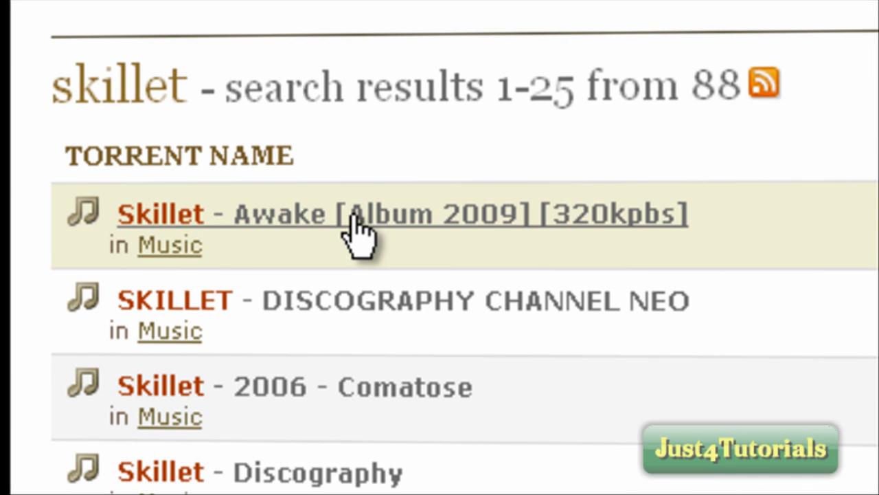
Download the .torrent file from the 'Skillet - Awake [Album 2009]' page and open it
{"action": "left_click", "coordinate": [356, 227]}
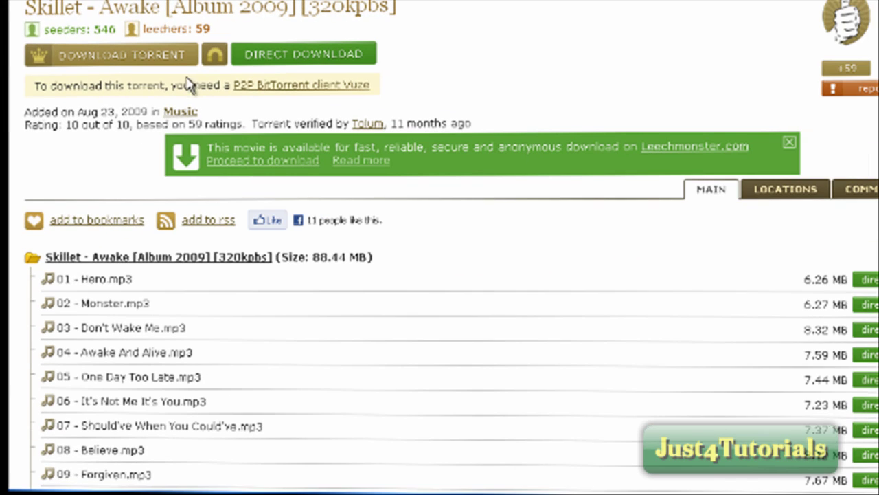
{"action": "scroll", "coordinate": [458, 220], "scroll_direction": "down", "scroll_amount": 5}
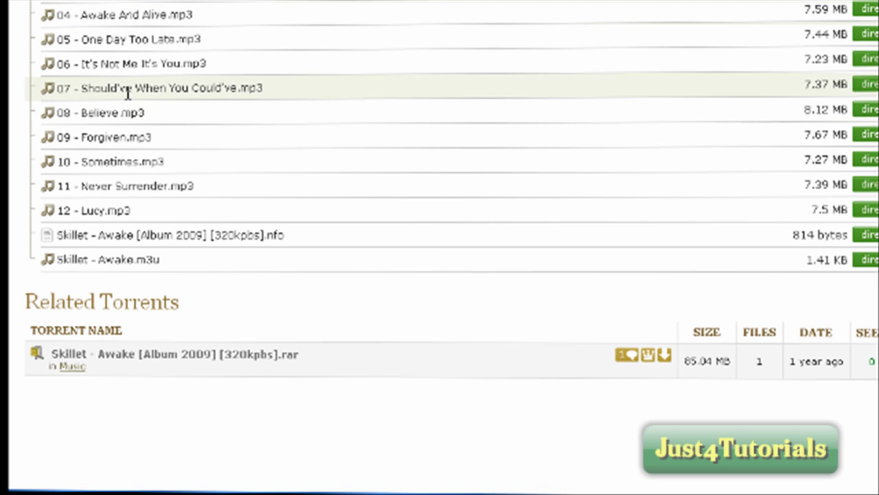
{"action": "scroll", "coordinate": [127, 103], "scroll_direction": "up", "scroll_amount": 3}
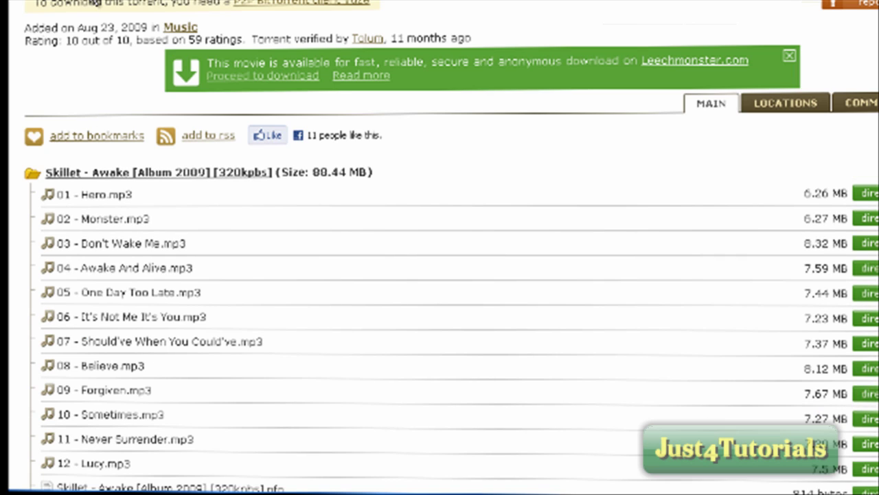
{"action": "scroll", "coordinate": [110, 27], "scroll_direction": "up", "scroll_amount": 1}
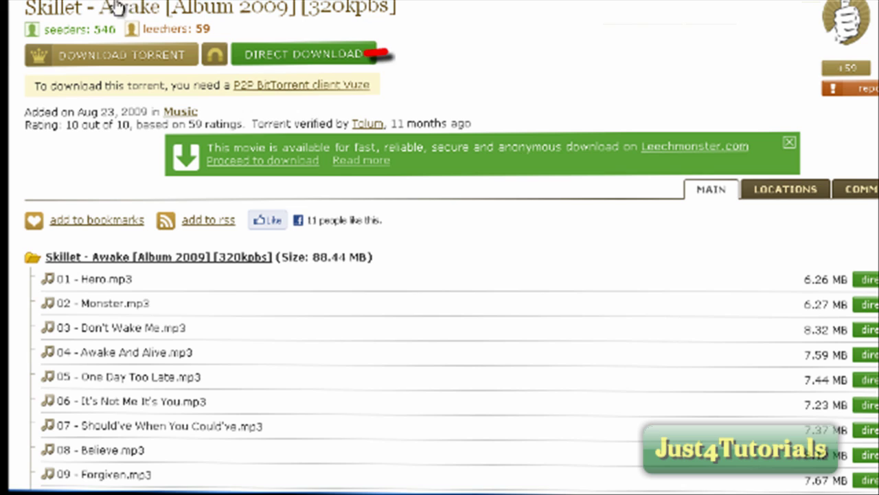
{"action": "left_click", "coordinate": [102, 60]}
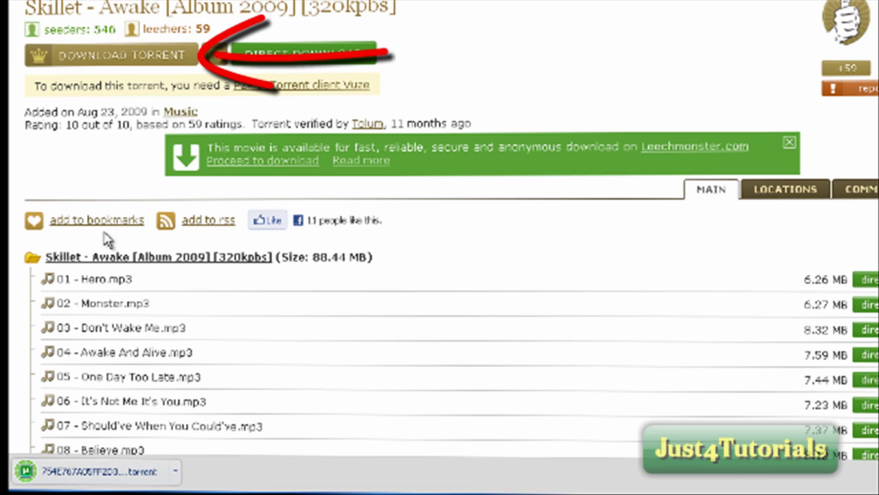
{"action": "left_click", "coordinate": [79, 474]}
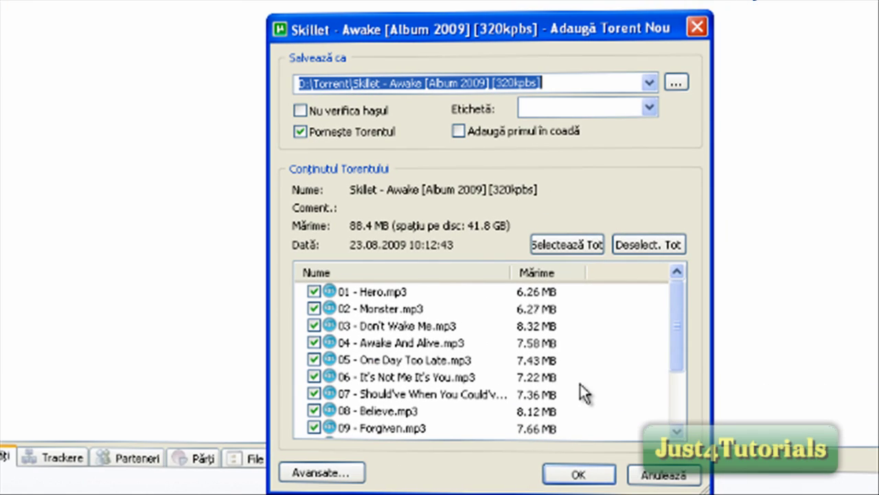
Keep the D:\Torrent save folder and review the 12-track, 88.4 MB file list
{"action": "left_click", "coordinate": [676, 82]}
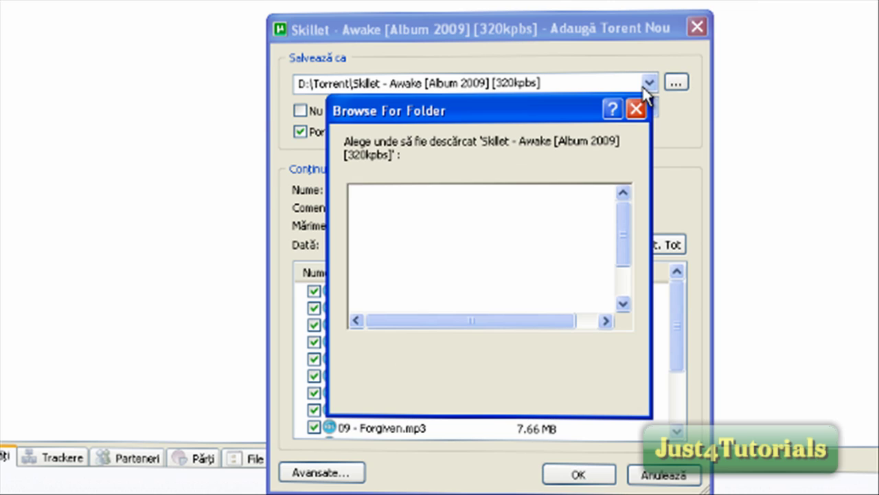
{"action": "left_click", "coordinate": [639, 107]}
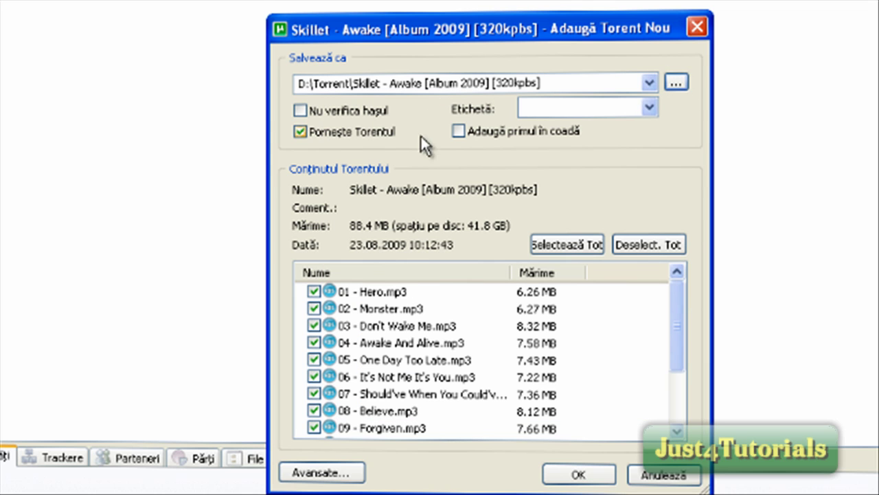
{"action": "scroll", "coordinate": [476, 309], "scroll_direction": "down", "scroll_amount": 2}
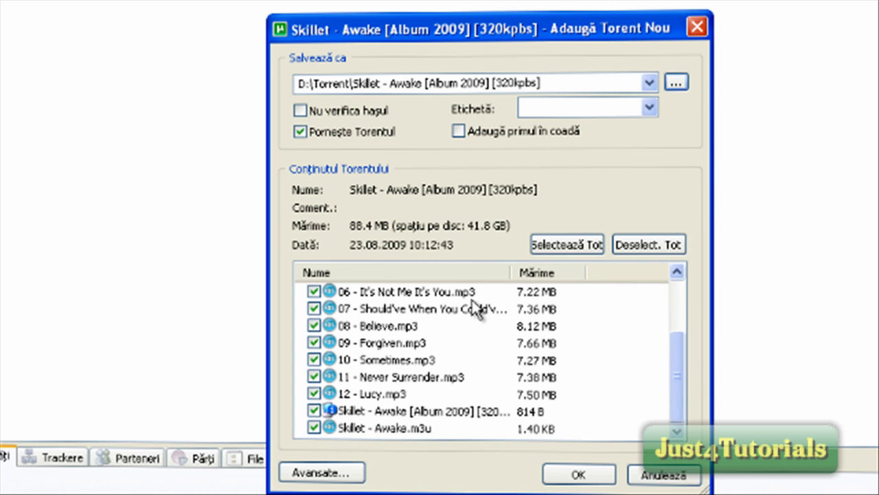
{"action": "scroll", "coordinate": [476, 309], "scroll_direction": "up", "scroll_amount": 2}
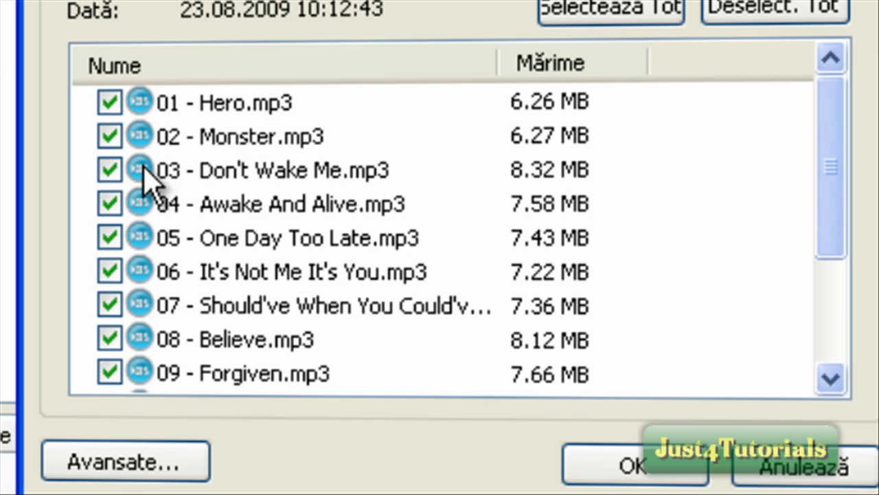
Uncheck tracks 02 Monster through 09 Forgiven in the file list
{"action": "left_click", "coordinate": [110, 137]}
{"action": "left_click", "coordinate": [110, 170]}
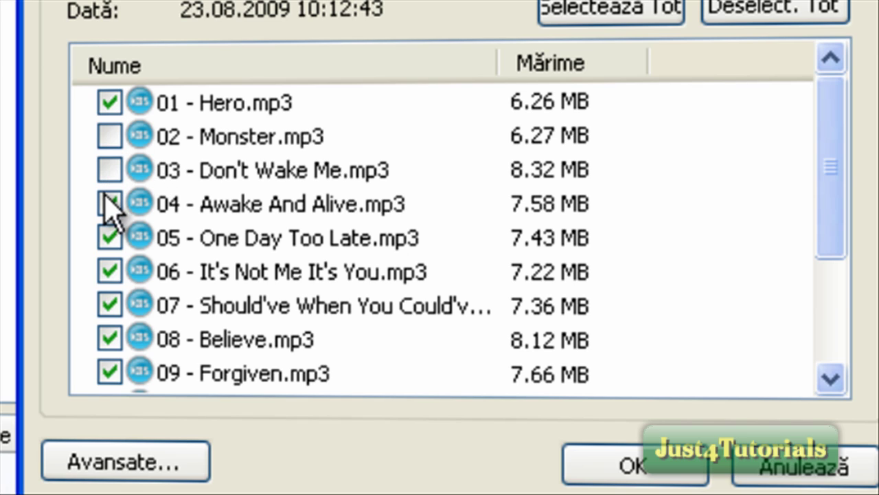
{"action": "left_click", "coordinate": [108, 205]}
{"action": "left_click", "coordinate": [108, 207]}
{"action": "left_click", "coordinate": [110, 209]}
{"action": "left_click", "coordinate": [111, 239]}
{"action": "left_click", "coordinate": [111, 272]}
{"action": "left_click", "coordinate": [112, 306]}
{"action": "left_click", "coordinate": [111, 340]}
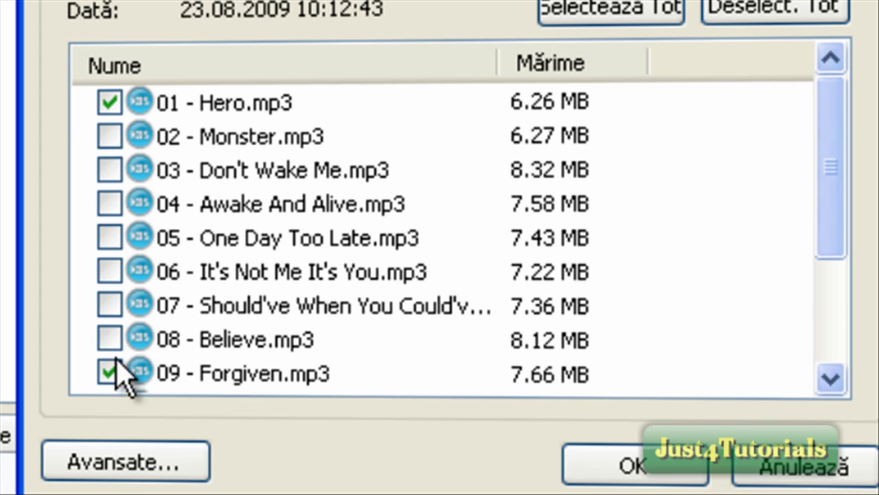
{"action": "left_click", "coordinate": [110, 373]}
Uncheck tracks 10–12 plus the album info and .m3u playlist files, then add the torrent
{"action": "scroll", "coordinate": [114, 364], "scroll_direction": "down", "scroll_amount": 1}
{"action": "left_click", "coordinate": [110, 305]}
{"action": "left_click", "coordinate": [109, 340]}
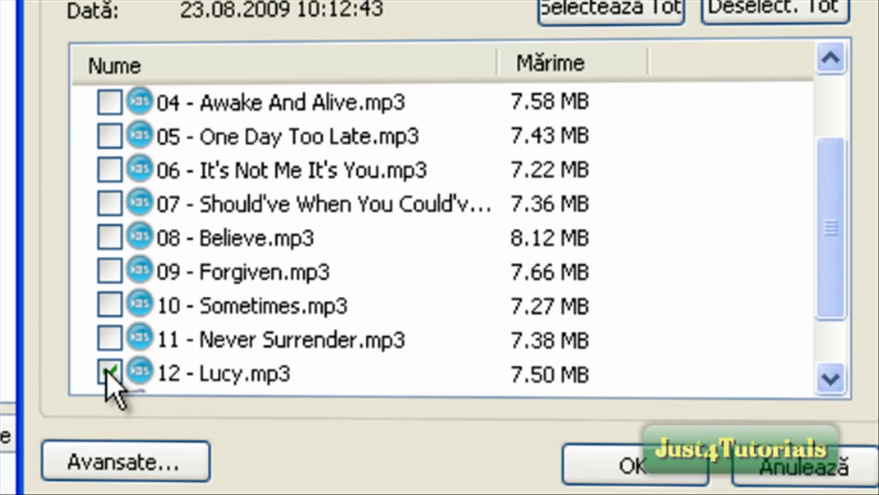
{"action": "left_click", "coordinate": [109, 373]}
{"action": "scroll", "coordinate": [110, 375], "scroll_direction": "down", "scroll_amount": 1}
{"action": "left_click", "coordinate": [110, 339]}
{"action": "left_click", "coordinate": [109, 373]}
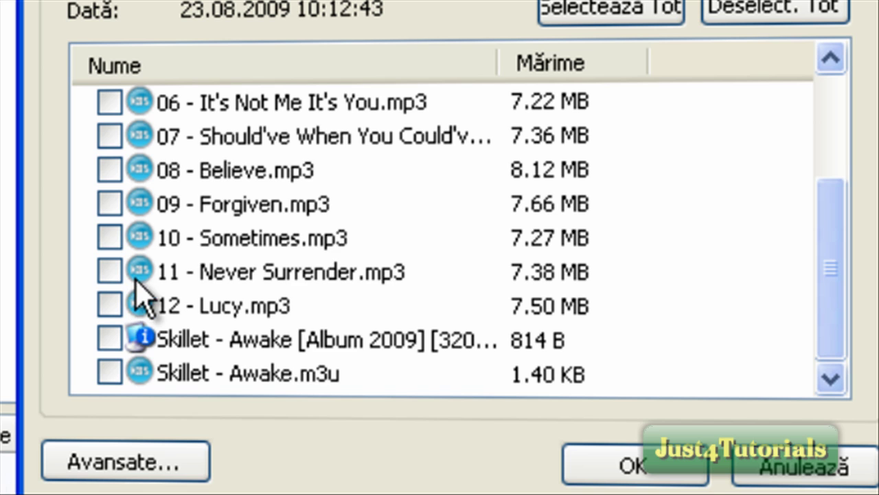
{"action": "scroll", "coordinate": [137, 289], "scroll_direction": "up", "scroll_amount": 2}
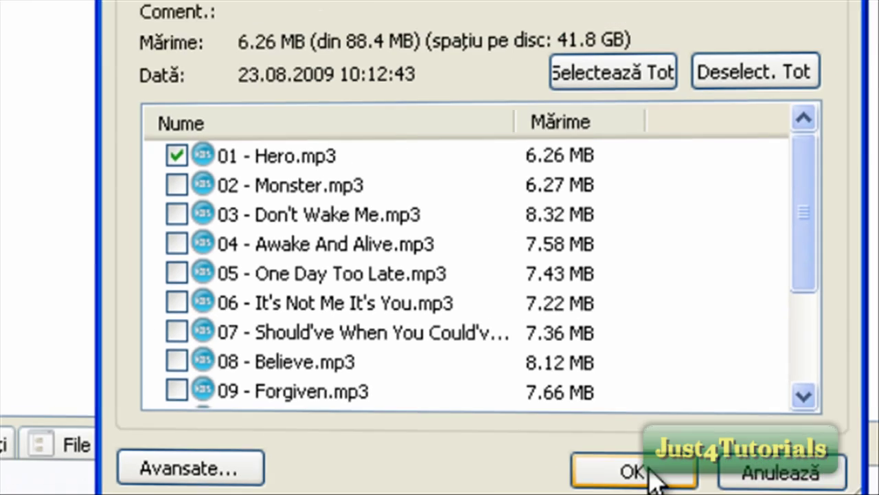
{"action": "left_click", "coordinate": [633, 465]}
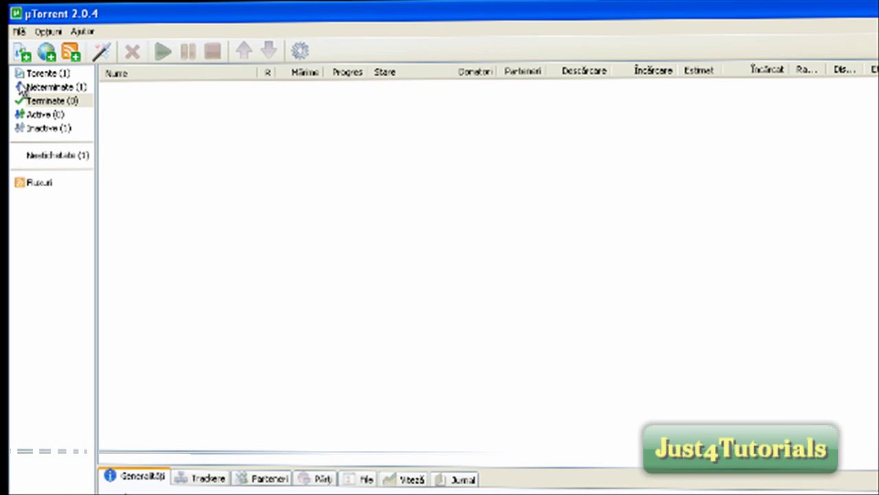
Force-start the Skillet - Awake torrent from the Unfinished list
{"action": "left_click", "coordinate": [24, 88]}
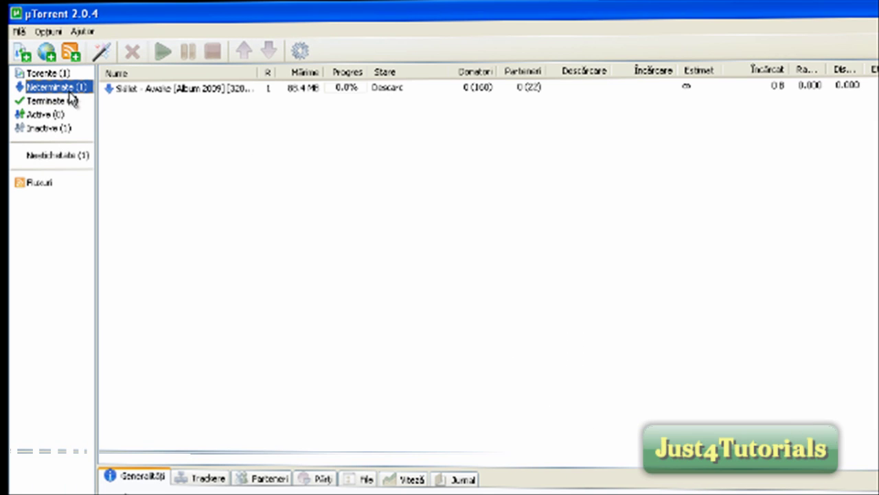
{"action": "left_click", "coordinate": [253, 91]}
{"action": "right_click", "coordinate": [252, 89]}
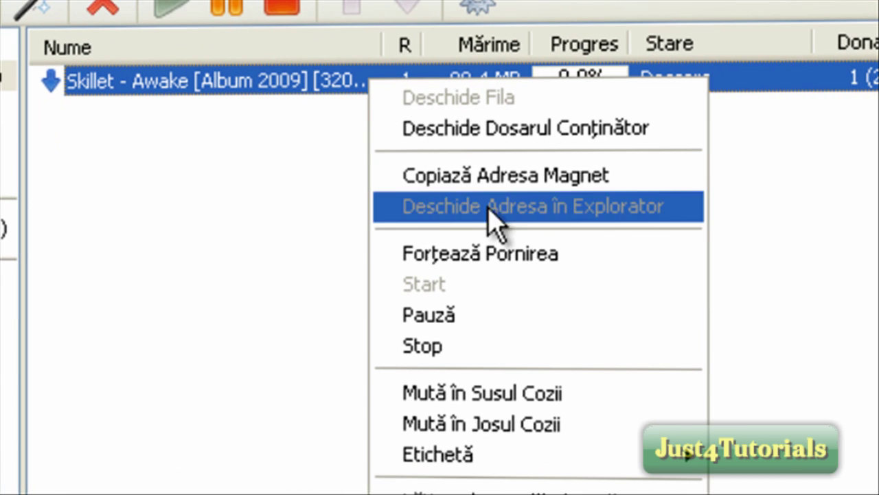
{"action": "left_click", "coordinate": [542, 255]}
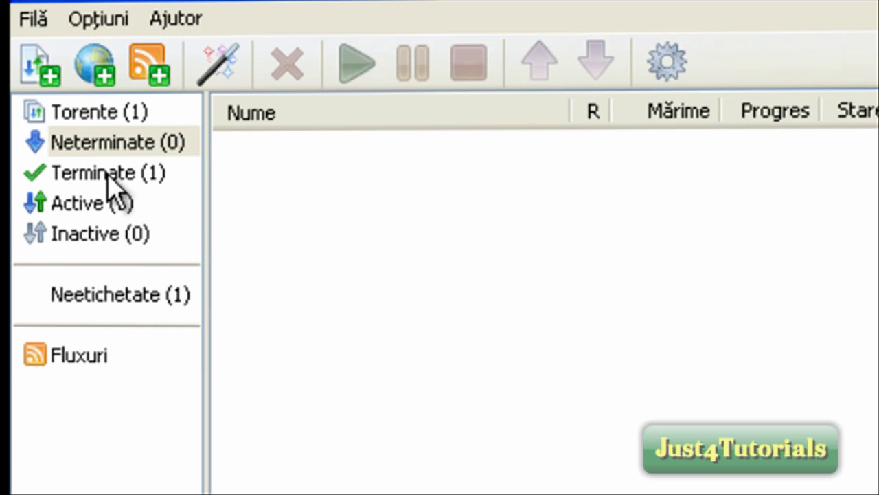
Stop the finished Skillet - Awake torrent from seeding and minimize to the desktop
{"action": "left_click", "coordinate": [110, 174]}
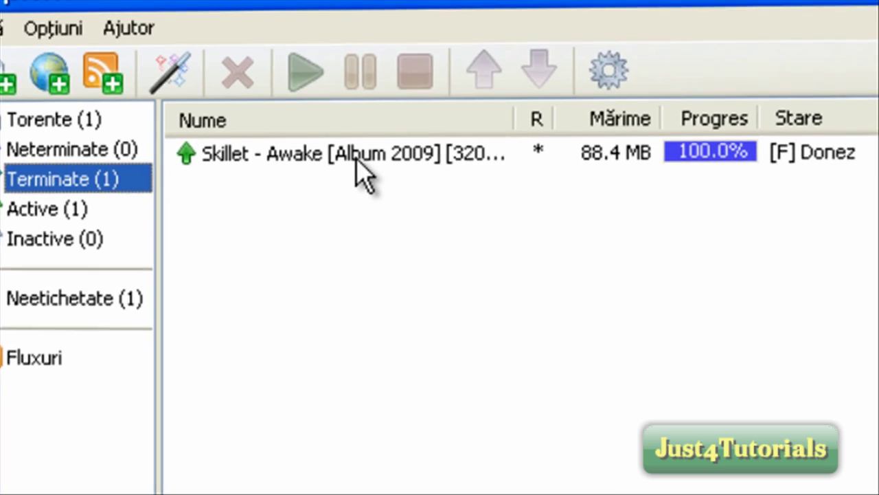
{"action": "right_click", "coordinate": [357, 161]}
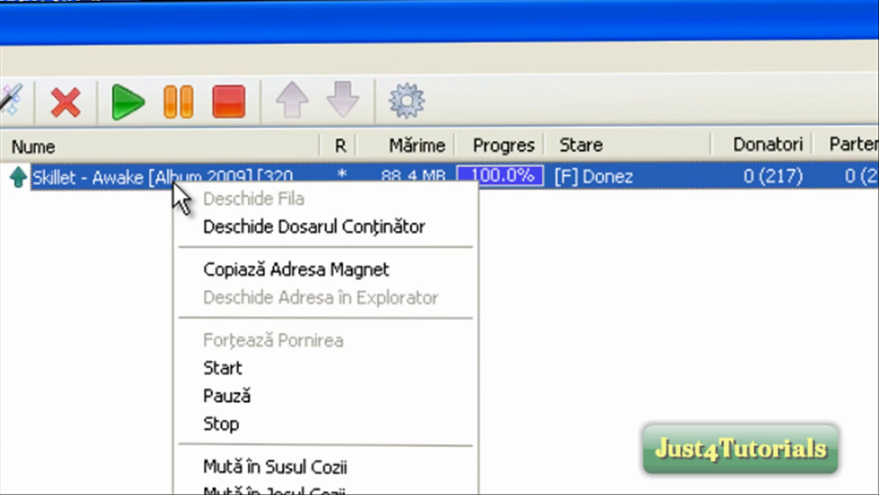
{"action": "left_click", "coordinate": [363, 426]}
{"action": "left_click", "coordinate": [353, 402]}
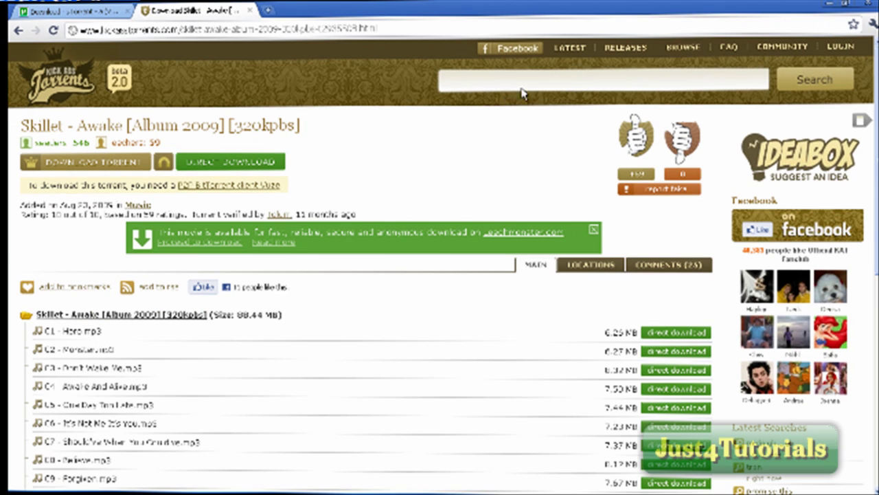
{"action": "left_click", "coordinate": [826, 5]}
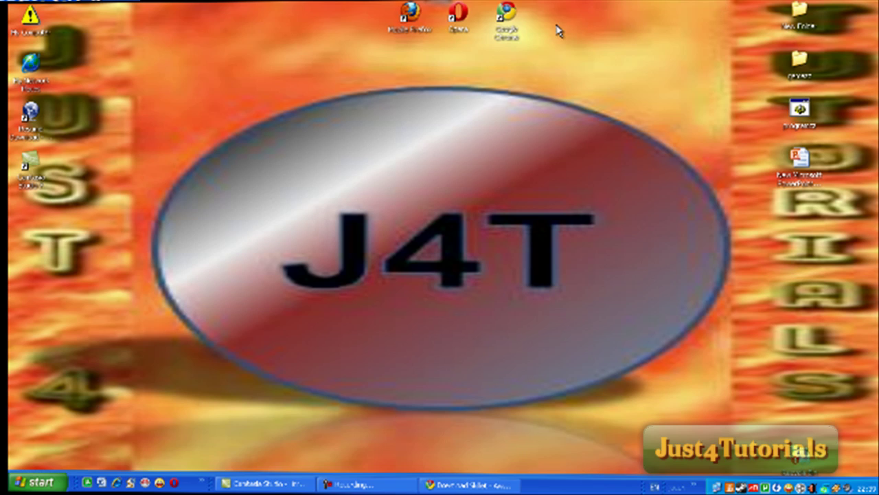
Browse My Computer to D:\Torrent to check the album, then close it and return to the torrent page
{"action": "double_click", "coordinate": [35, 17]}
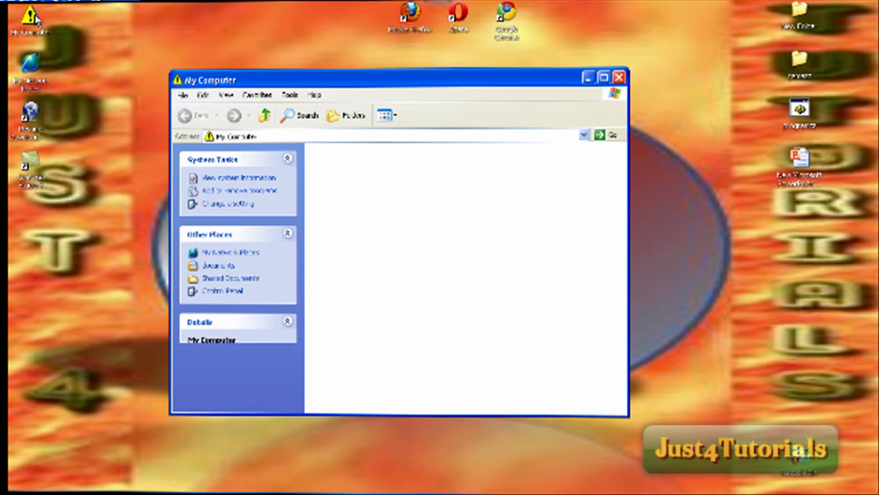
{"action": "double_click", "coordinate": [479, 165]}
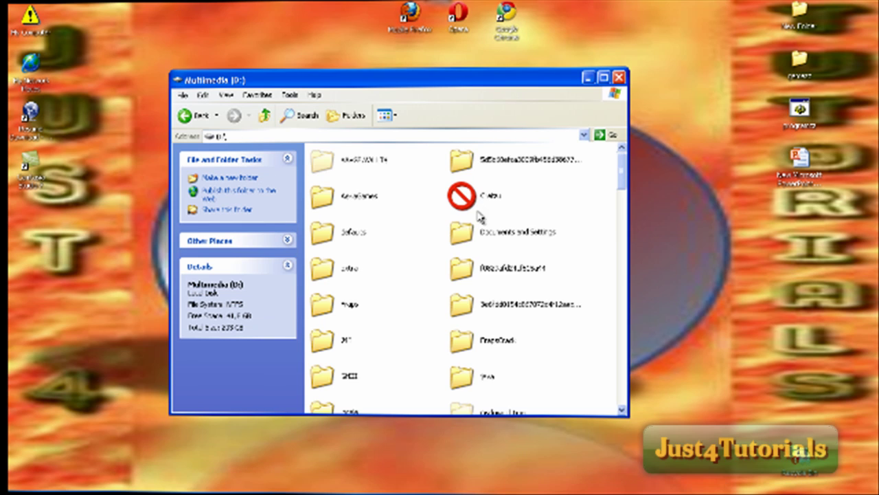
{"action": "scroll", "coordinate": [484, 275], "scroll_direction": "down", "scroll_amount": 5}
{"action": "scroll", "coordinate": [483, 326], "scroll_direction": "down", "scroll_amount": 5}
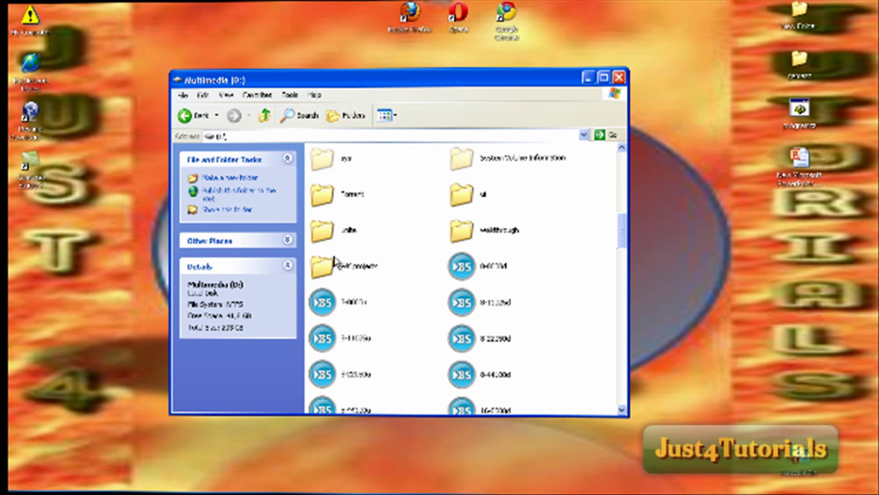
{"action": "double_click", "coordinate": [337, 197]}
{"action": "scroll", "coordinate": [337, 197], "scroll_direction": "down", "scroll_amount": 5}
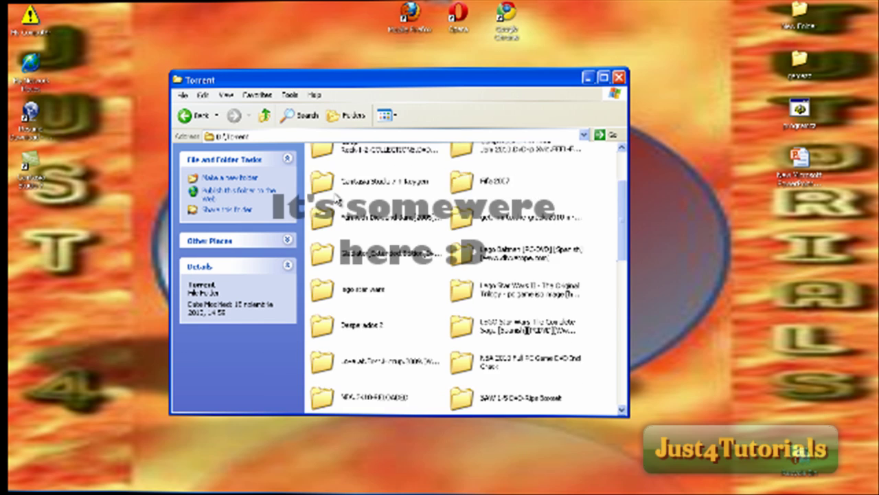
{"action": "scroll", "coordinate": [337, 198], "scroll_direction": "down", "scroll_amount": 1}
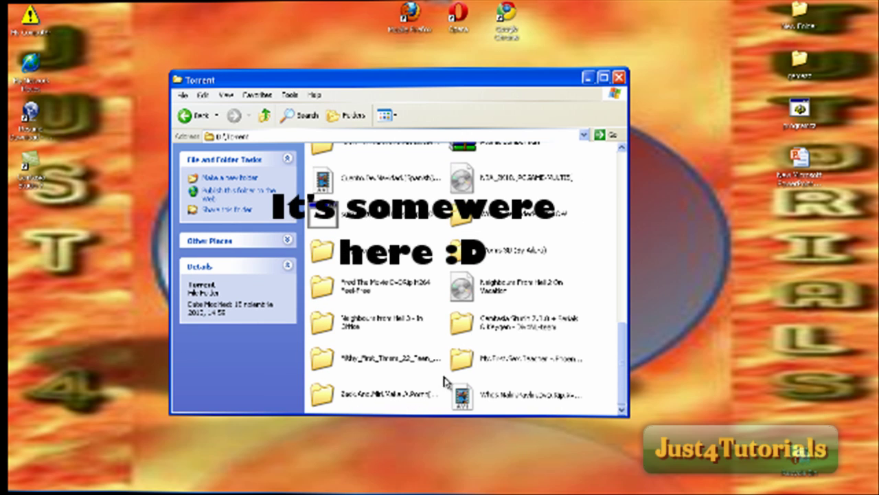
{"action": "scroll", "coordinate": [444, 382], "scroll_direction": "up", "scroll_amount": 10}
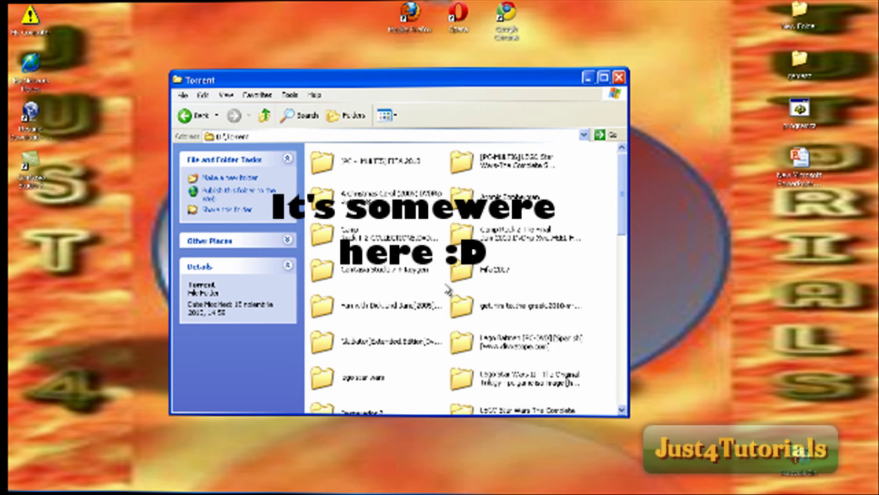
{"action": "left_click", "coordinate": [620, 77]}
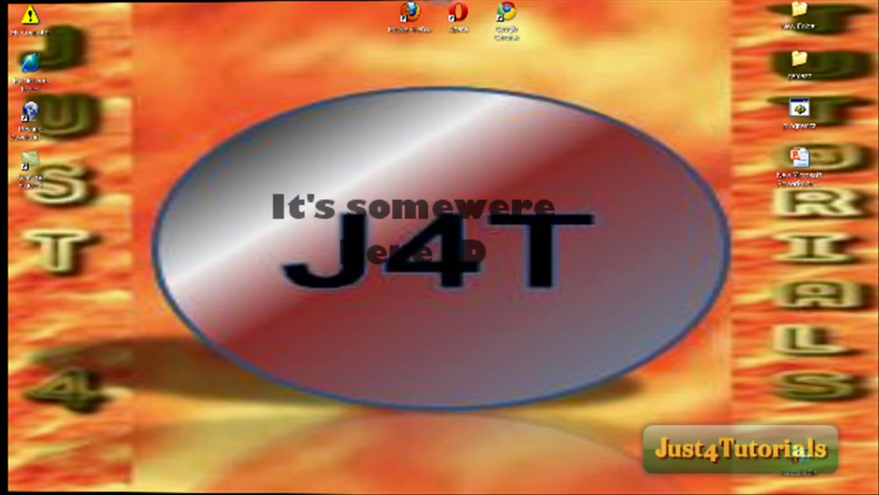
{"action": "left_click", "coordinate": [474, 485]}
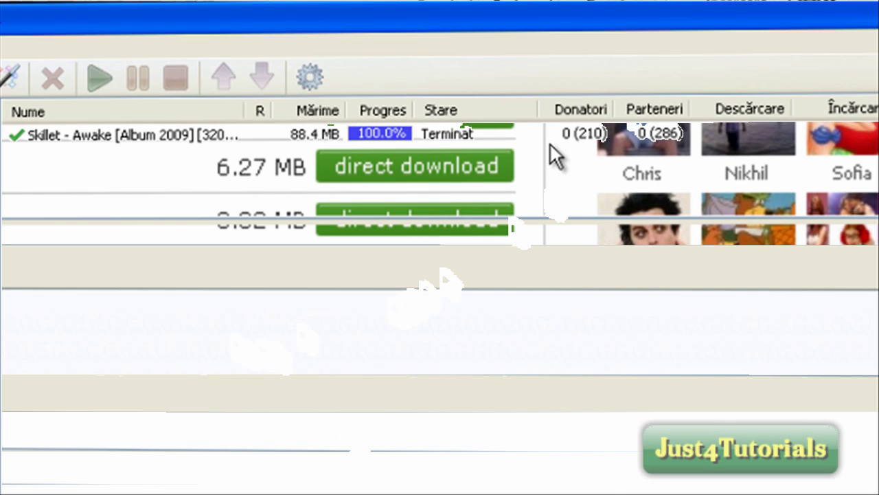
Bring up the action menu for the finished Skillet - Awake torrent at 100.0%
{"action": "right_click", "coordinate": [552, 136]}
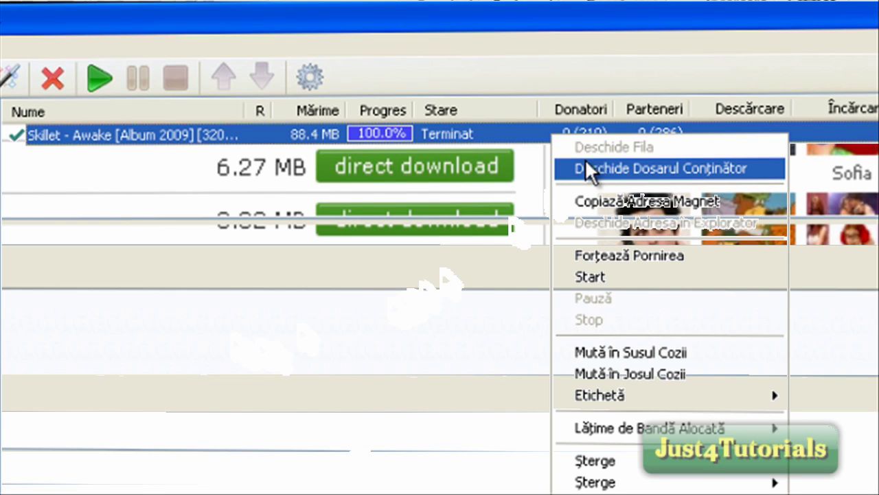